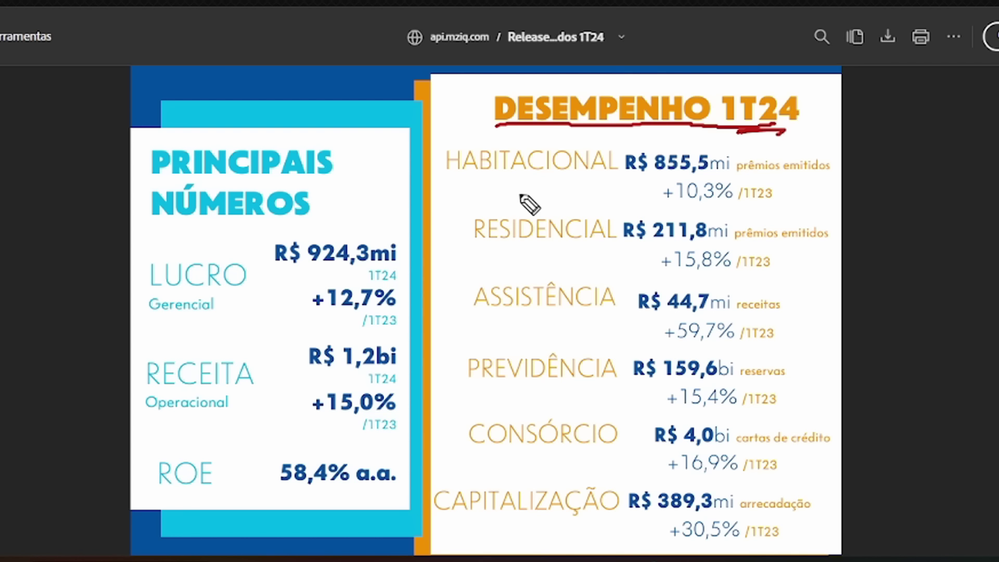
- Underline the Habitacional heading and its growth over 1T23 in red, and draw two arrows pointing at the heading
left_click_drag(442, 178, 592, 183)
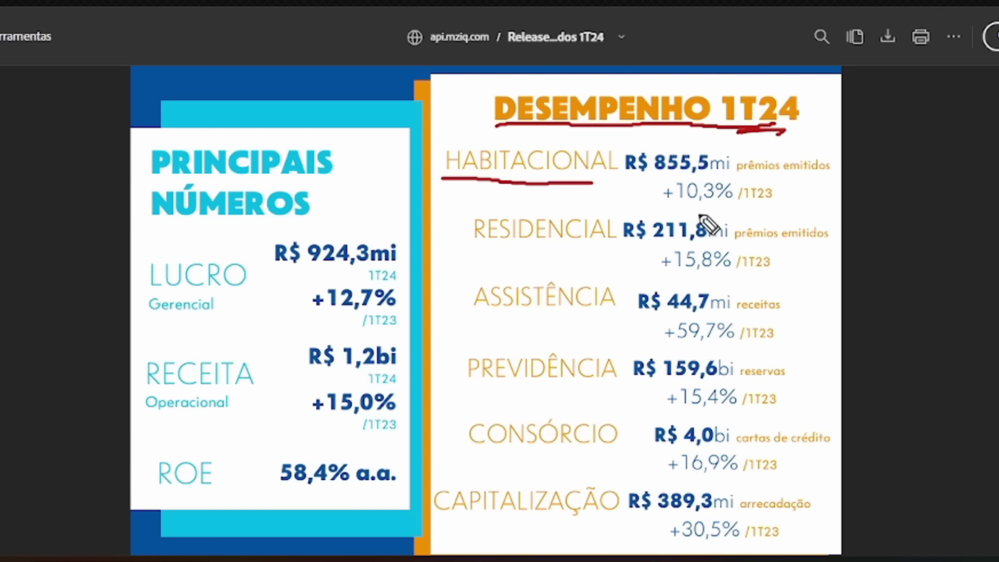
left_click_drag(669, 201, 775, 197)
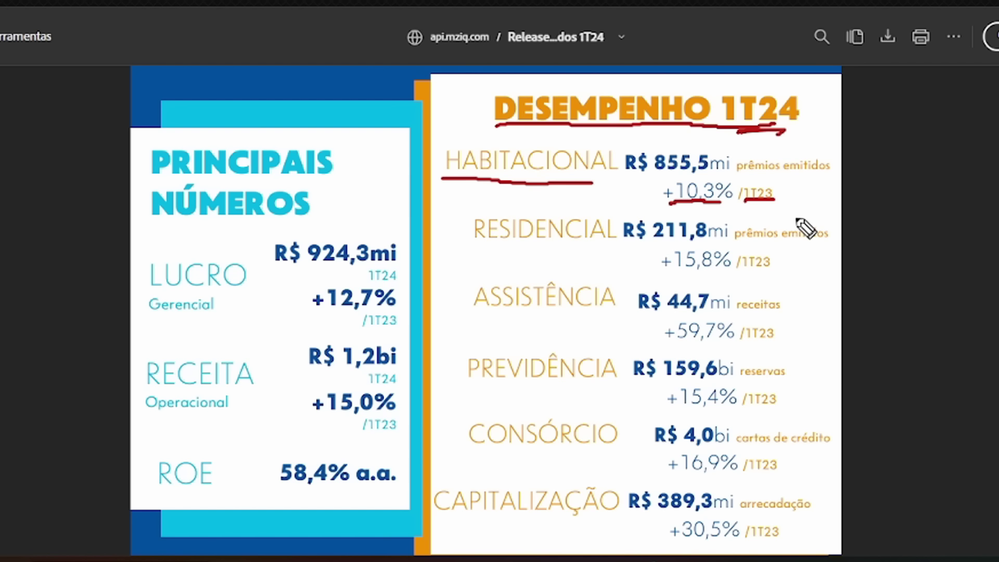
left_click_drag(374, 123, 419, 154)
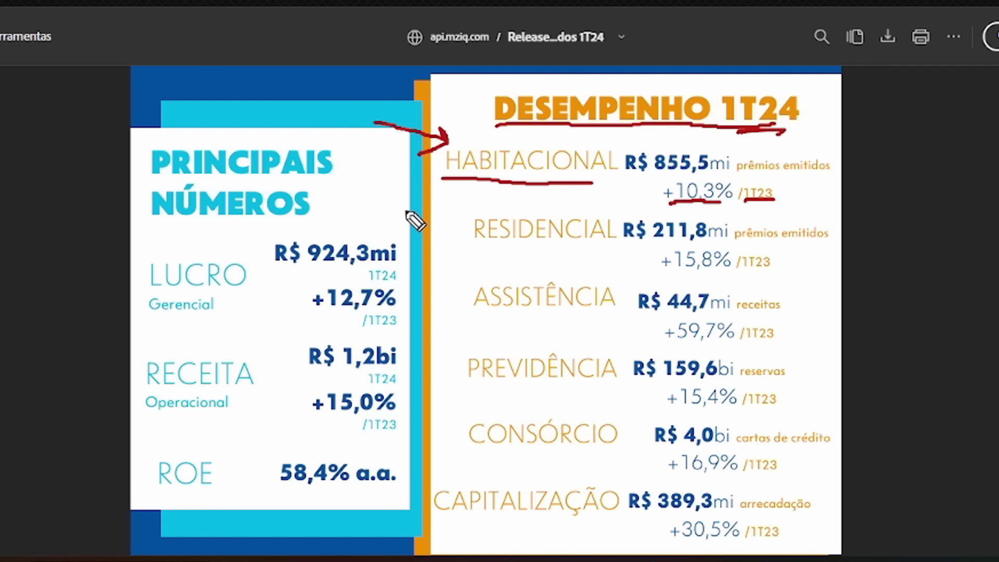
mouse_move(383, 219)
left_mouse_down()
mouse_move(432, 189)
mouse_move(443, 213)
left_mouse_up()
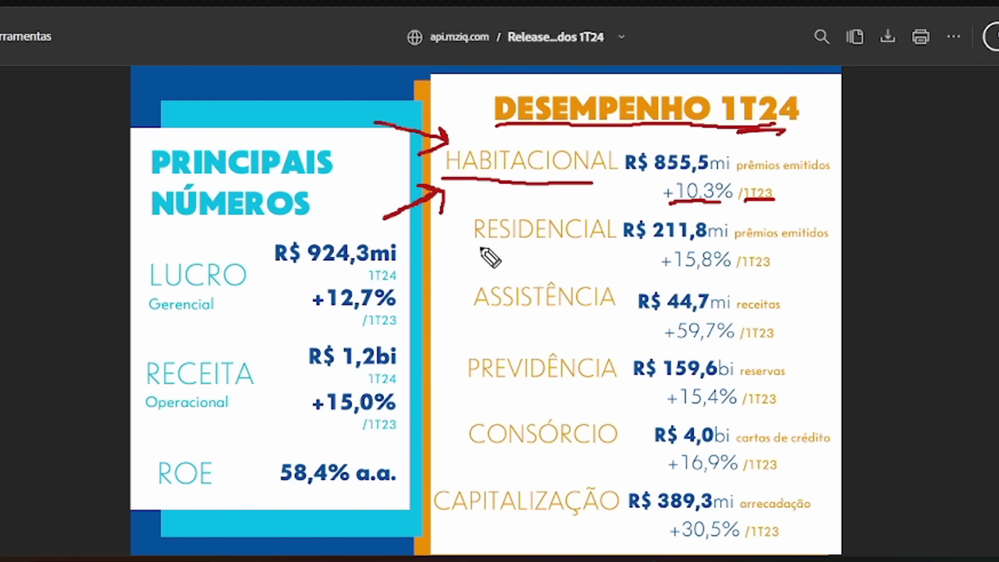
- Underline the Residencial, Previdência and Consórcio headings and the growth percentages of all lines from Residencial through Capitalização in red
left_click_drag(479, 249, 599, 247)
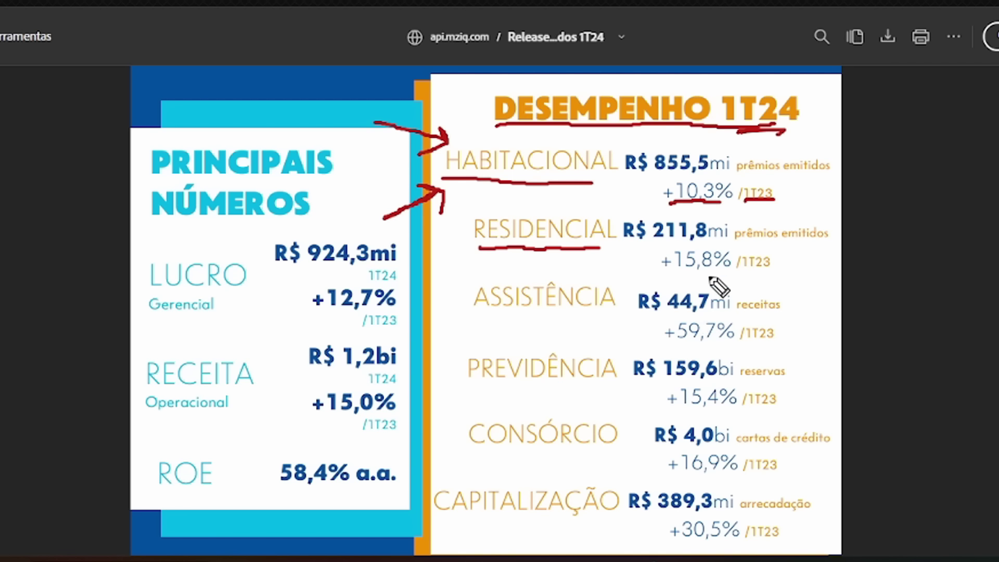
mouse_move(675, 271)
left_mouse_down()
mouse_move(772, 271)
mouse_move(815, 246)
left_mouse_up()
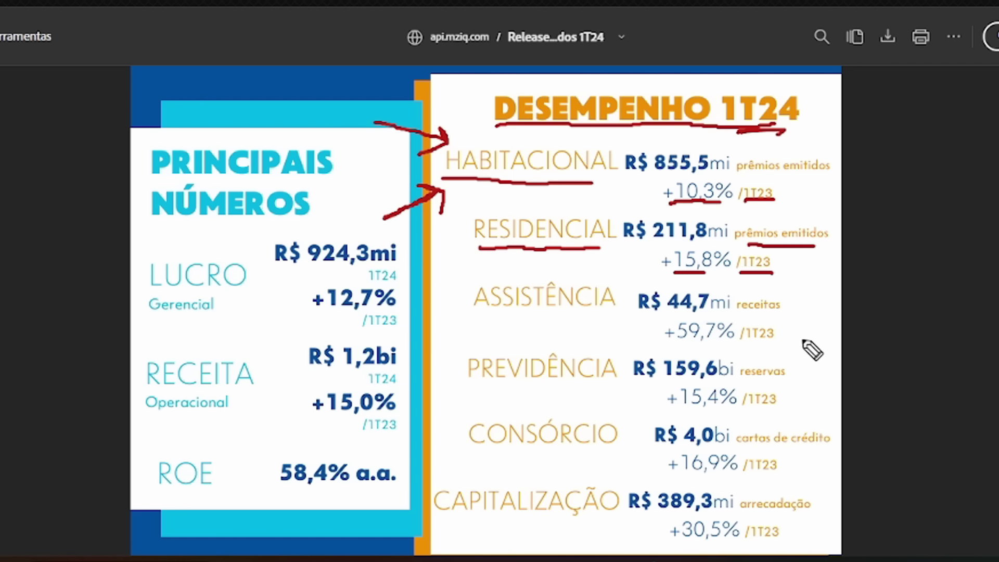
left_click_drag(671, 342, 713, 341)
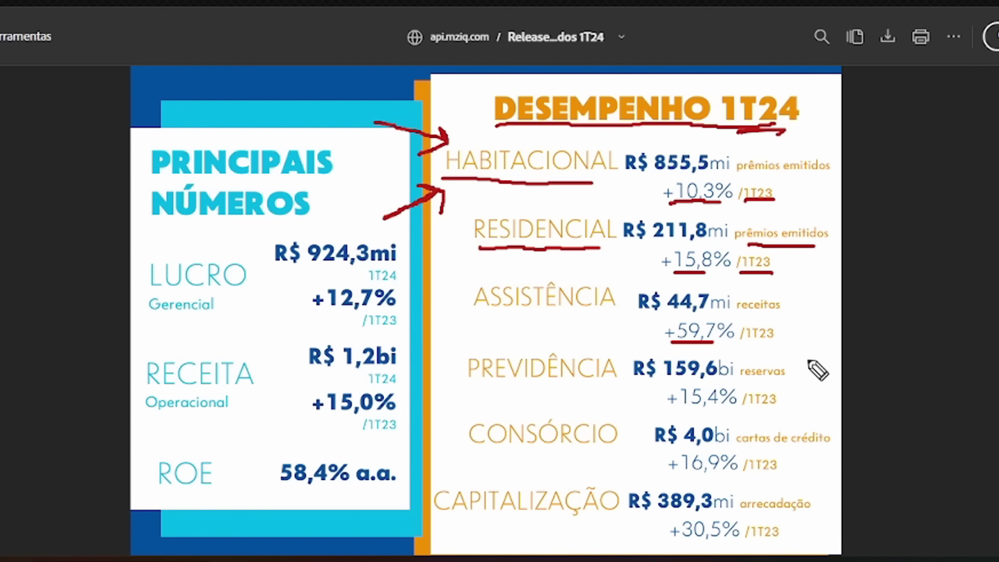
left_click_drag(511, 390, 596, 391)
left_click_drag(679, 409, 733, 417)
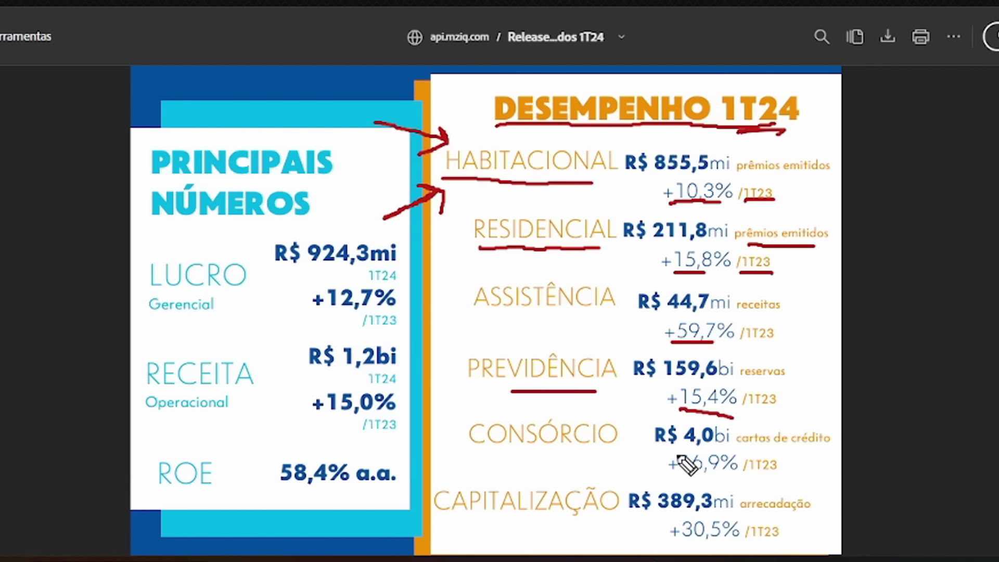
left_click_drag(539, 459, 602, 459)
left_click_drag(685, 476, 743, 484)
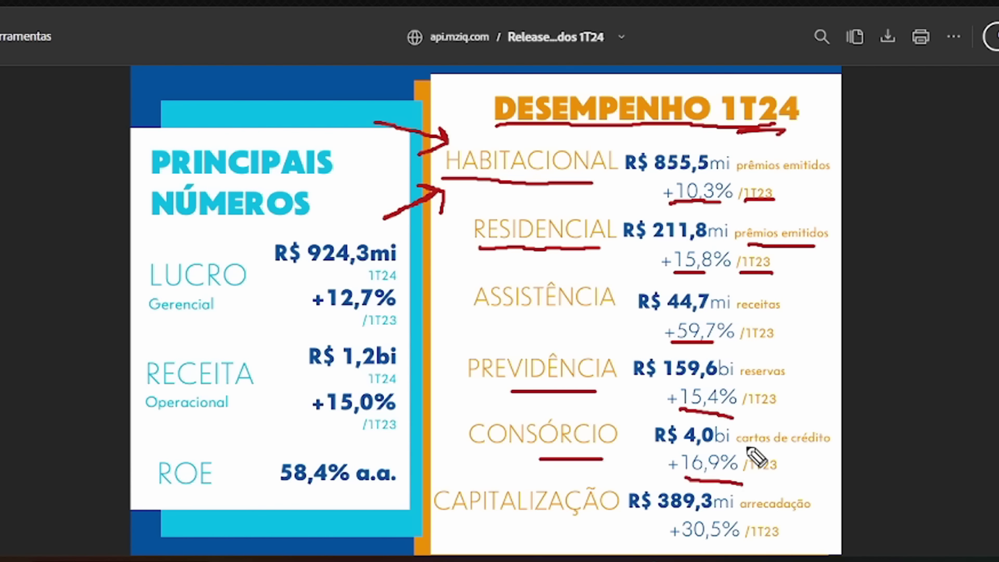
left_click_drag(671, 543, 720, 544)
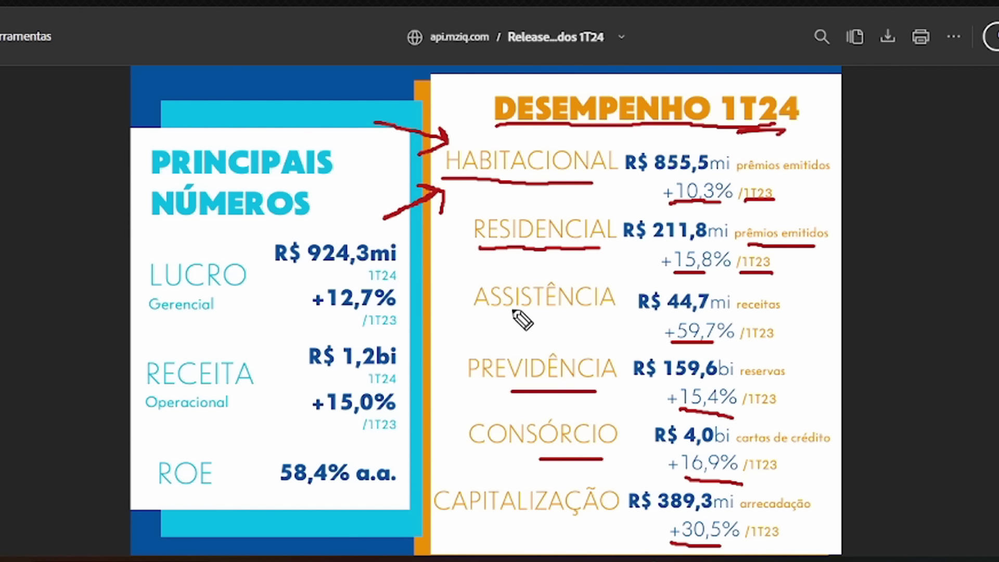
- Switch to the 1T2024 dividend notice and underline the CXSE3 dividend per share, the payment date and the shareholding base date
key("ctrl+Tab")
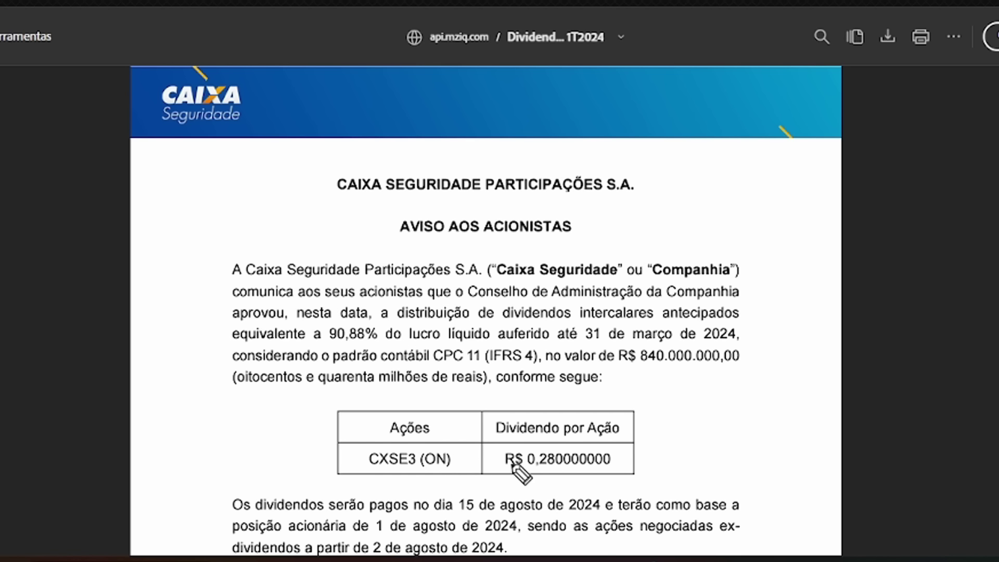
left_click_drag(523, 468, 561, 468)
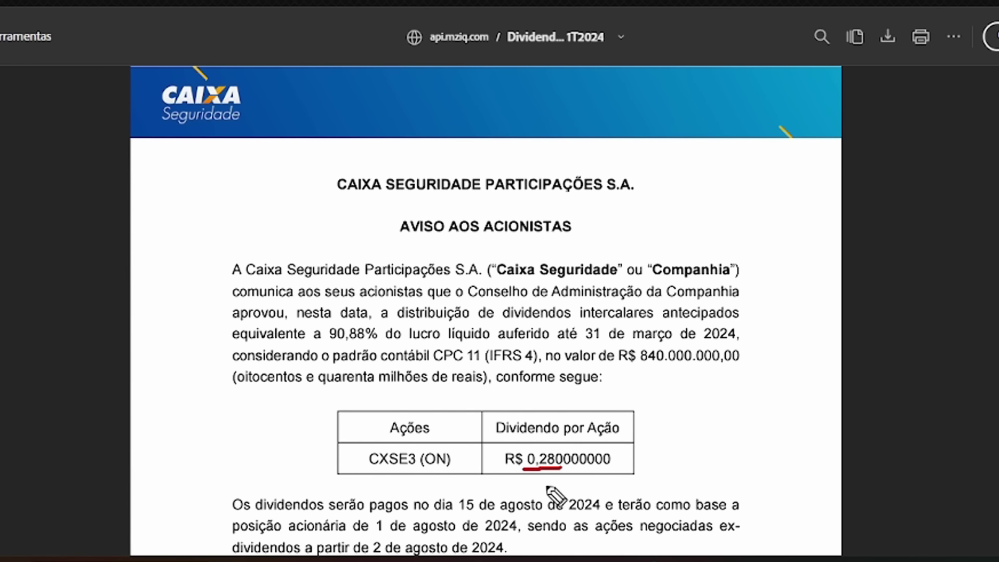
left_click_drag(453, 513, 603, 513)
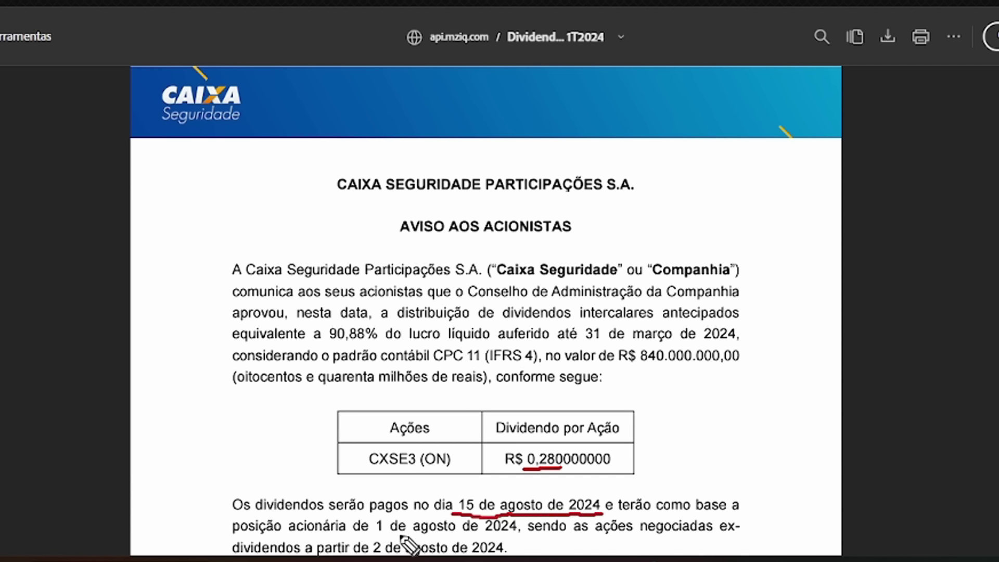
left_click_drag(372, 535, 523, 534)
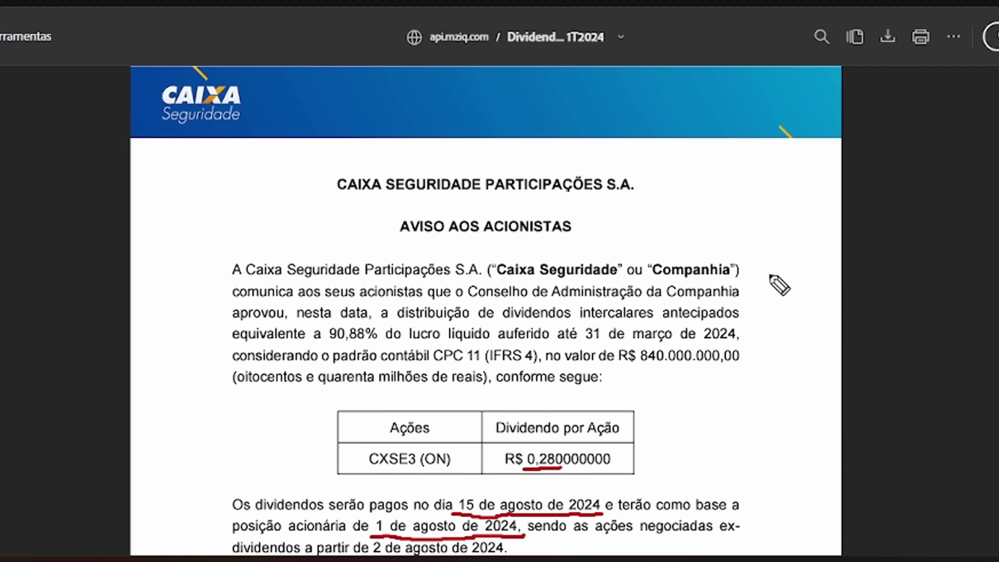
- Switch to the Excel dividend calendar, circle the CXSE3 announcement frequency, and mark Abr and Out with arrows leading to Mai and Nov
key("alt+Tab")
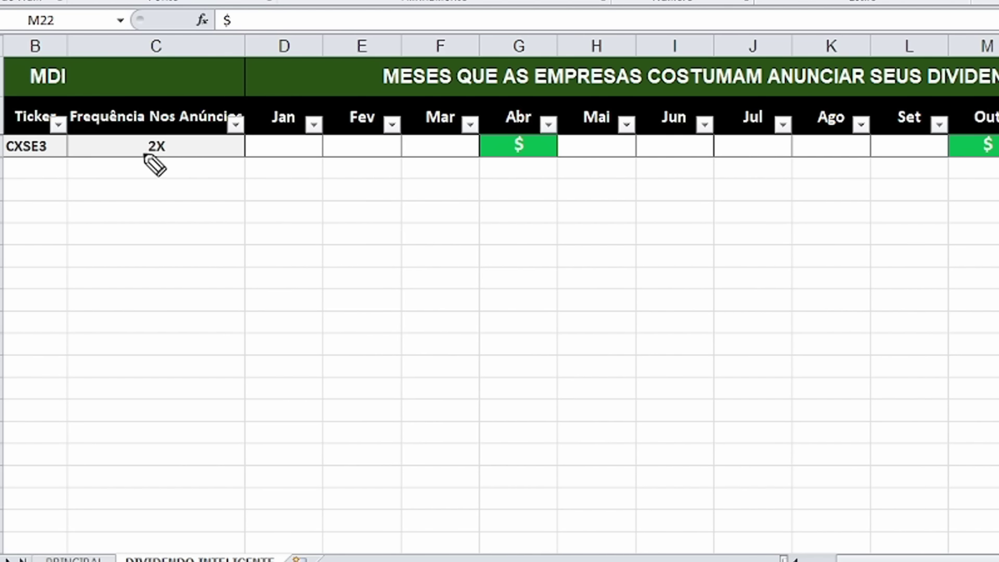
mouse_move(158, 133)
left_mouse_down()
mouse_move(151, 165)
mouse_move(182, 145)
mouse_move(154, 128)
left_mouse_up()
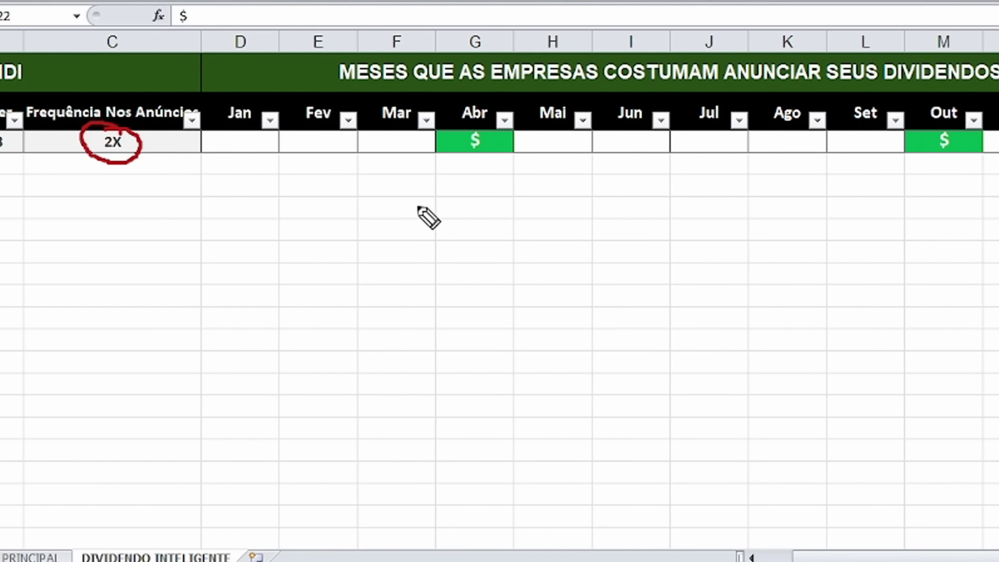
left_click_drag(458, 100, 489, 98)
left_click_drag(854, 96, 885, 95)
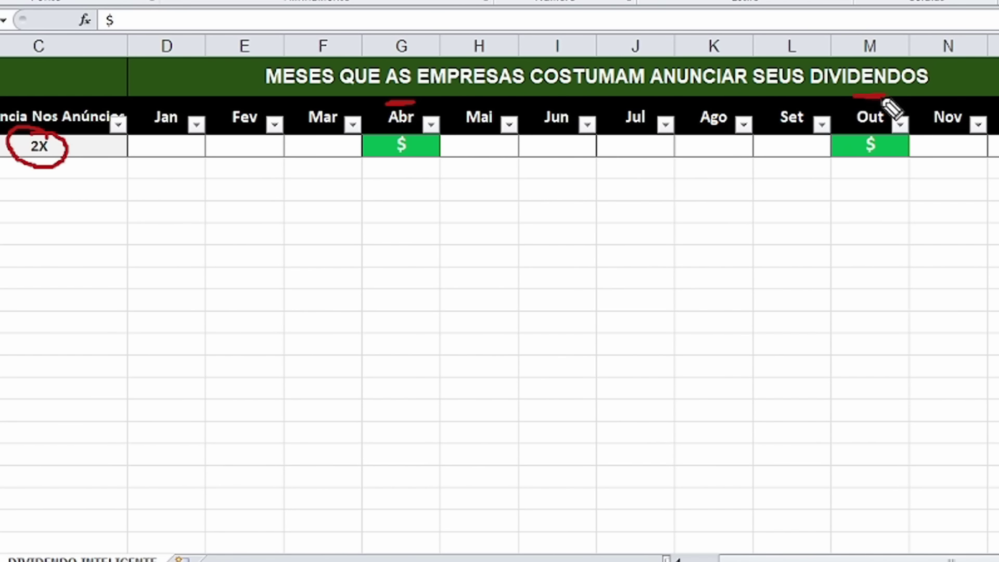
left_click_drag(440, 105, 503, 101)
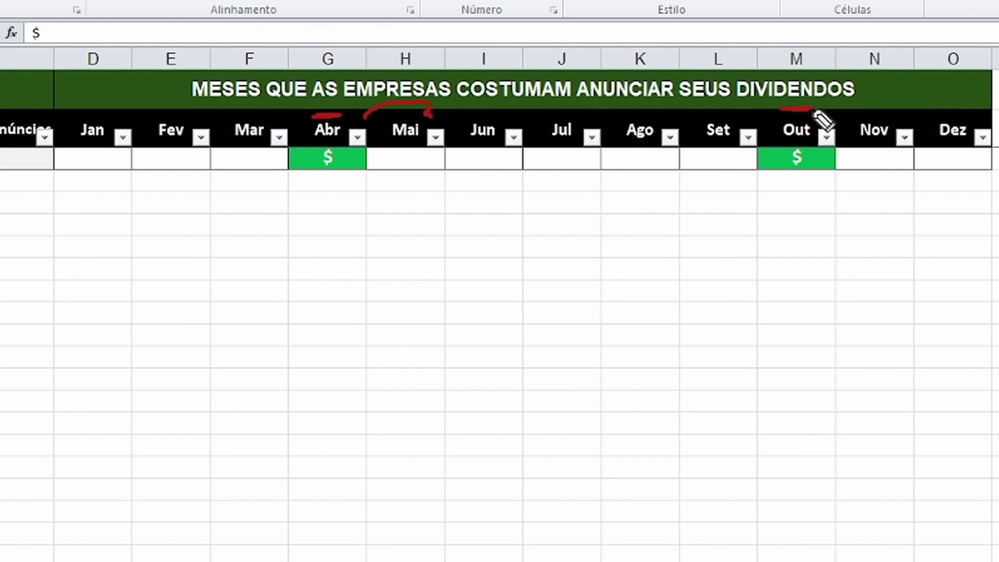
mouse_move(814, 111)
left_mouse_down()
mouse_move(859, 96)
mouse_move(879, 113)
left_mouse_up()
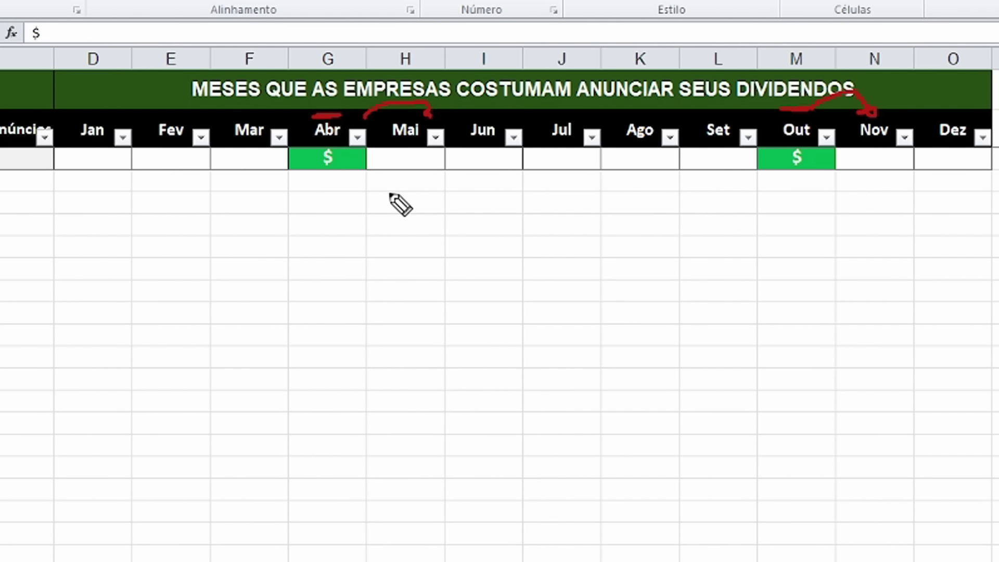
- Handwrite an underlined 55 below Mai and an underlined 0,28 below Ago, and draw a thick stroke below Nov
mouse_move(402, 190)
left_mouse_down()
mouse_move(390, 196)
mouse_move(405, 205)
mouse_move(390, 211)
mouse_move(416, 193)
mouse_move(409, 201)
mouse_move(433, 212)
left_mouse_up()
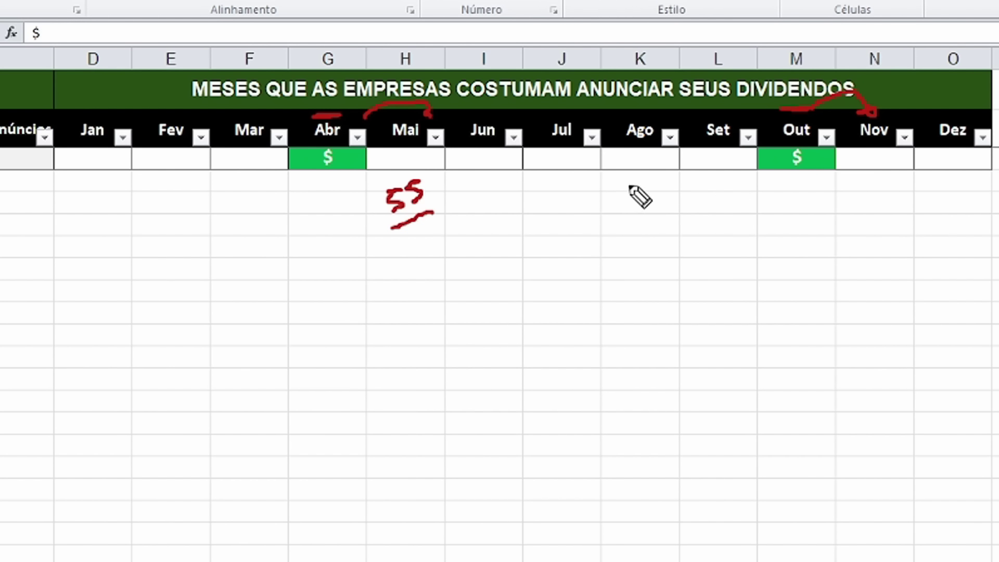
mouse_move(634, 179)
left_mouse_down()
mouse_move(642, 201)
mouse_move(668, 192)
mouse_move(682, 171)
left_mouse_up()
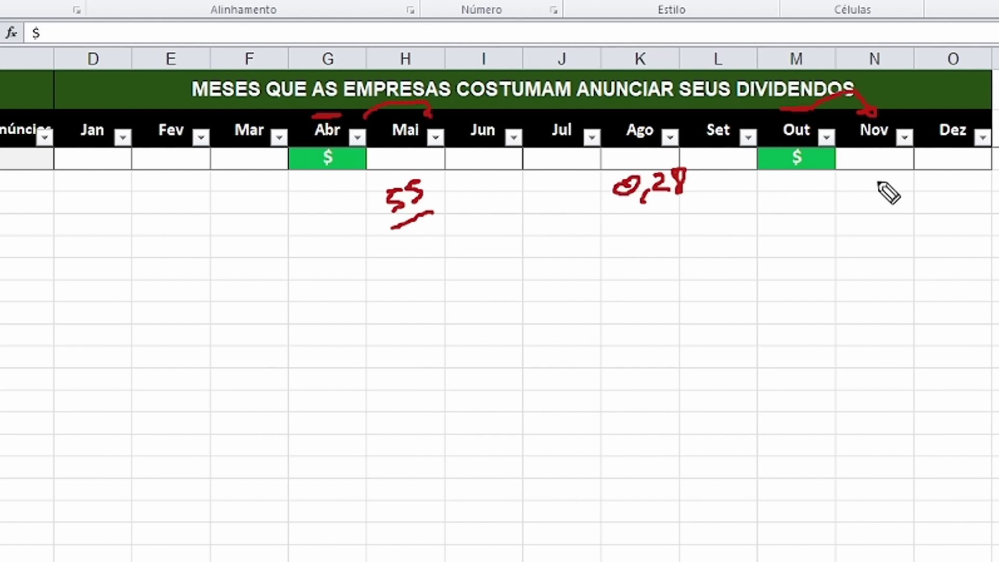
mouse_move(652, 218)
left_mouse_down()
mouse_move(682, 209)
mouse_move(673, 208)
left_mouse_up()
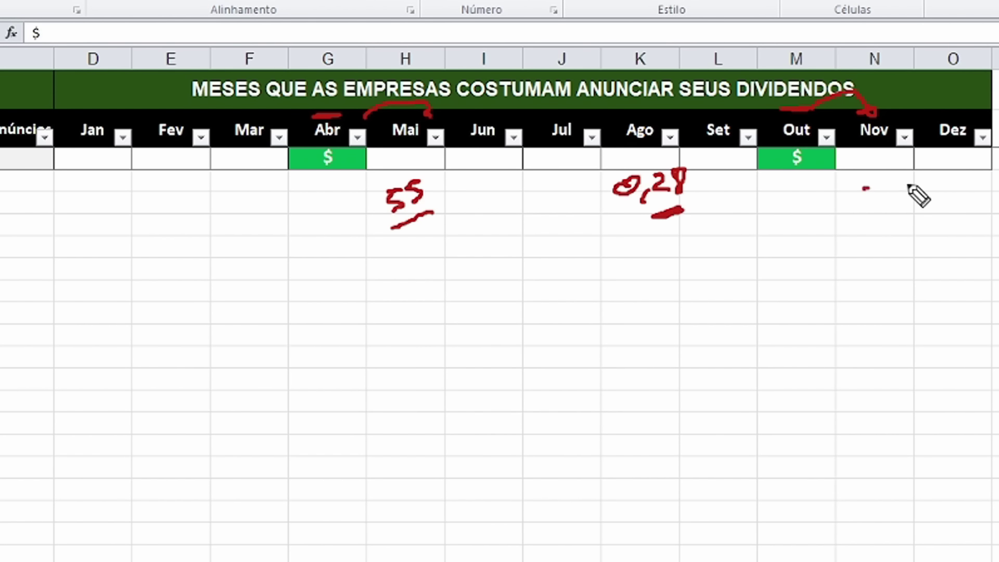
left_click_drag(910, 185, 870, 196)
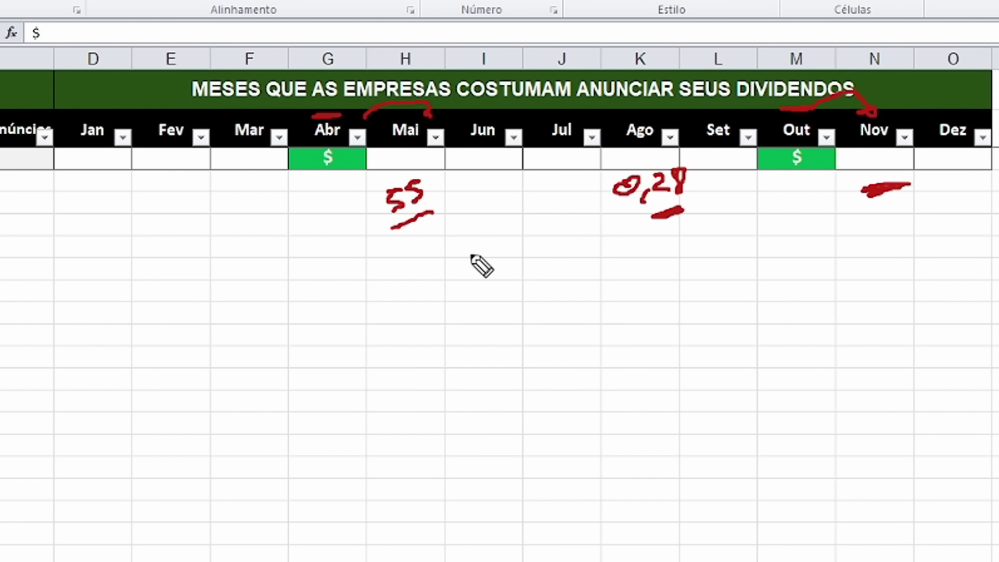
mouse_move(438, 235)
left_mouse_down()
mouse_move(615, 226)
mouse_move(658, 245)
mouse_move(854, 241)
mouse_move(886, 214)
left_mouse_up()
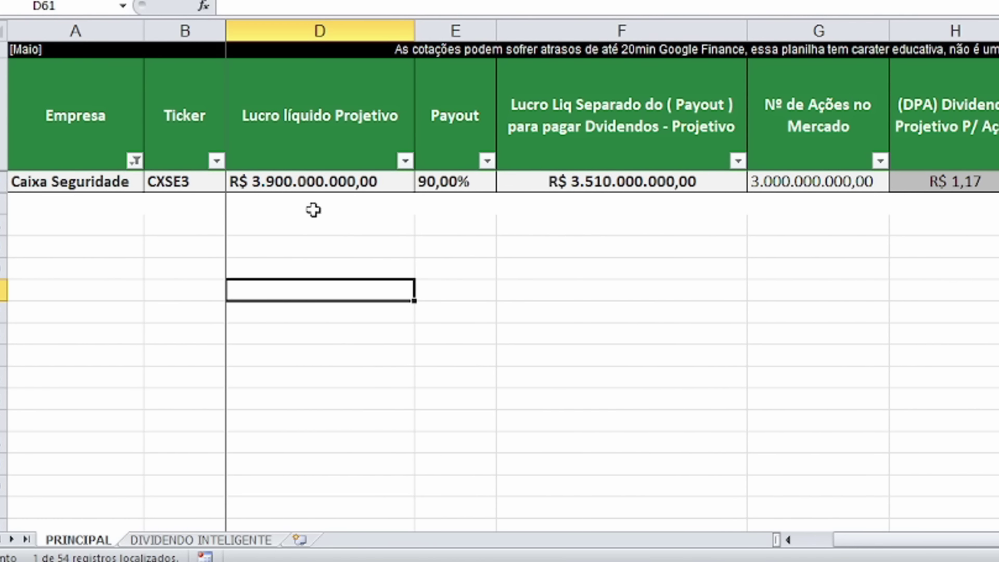
- Switch to the 1T2024 results presentation, circle the Lucro Líquido Gerencial box and underline its amount in red
left_click(304, 205)
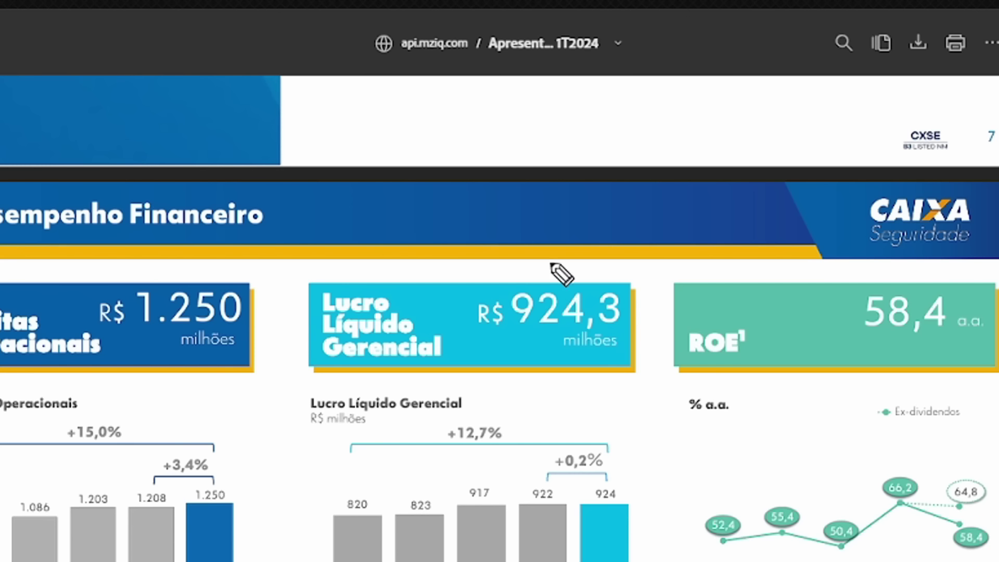
mouse_move(570, 248)
left_mouse_down()
mouse_move(504, 245)
mouse_move(305, 334)
mouse_move(480, 404)
left_mouse_up()
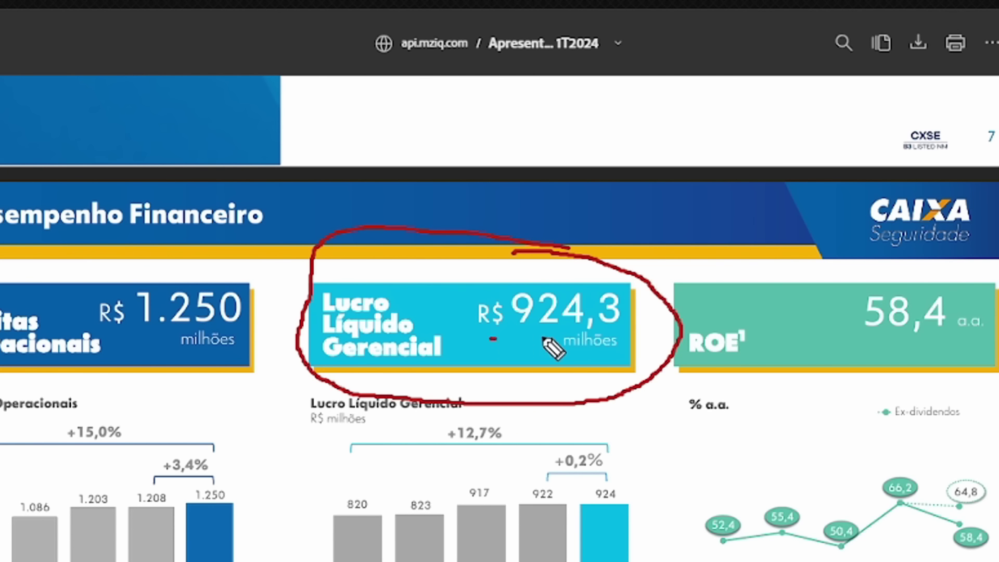
left_click_drag(491, 340, 620, 327)
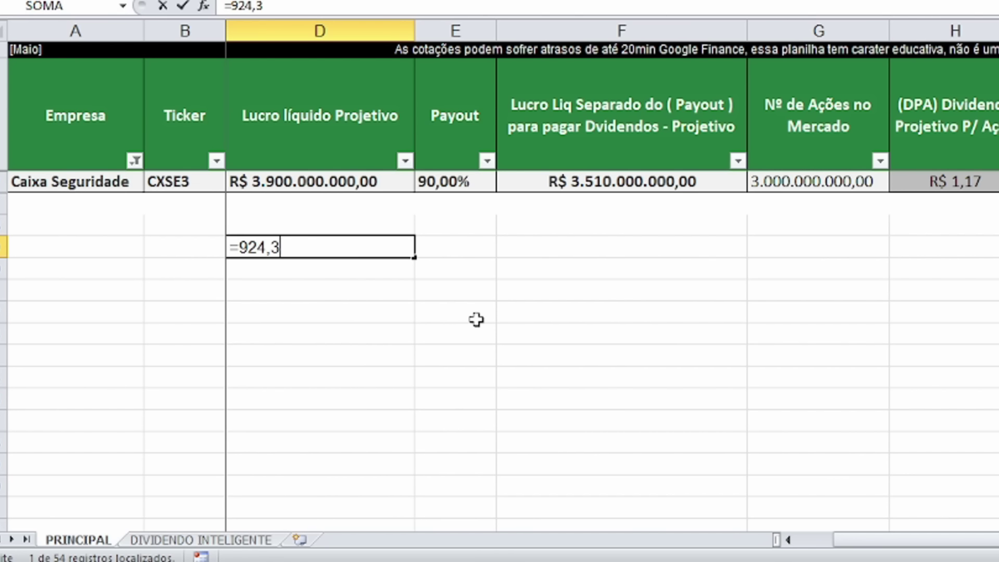
- On the PRINCIPAL sheet in Excel, calculate =924,3*4 in an empty cell below the CXSE3 Lucro líquido Projetivo value
type("*4")
key("Return")
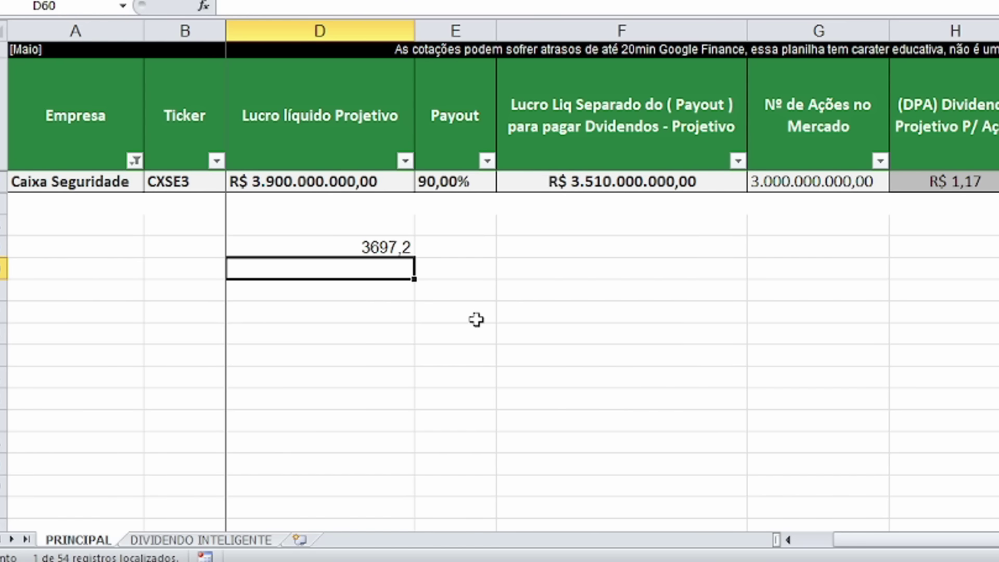
left_click(385, 248)
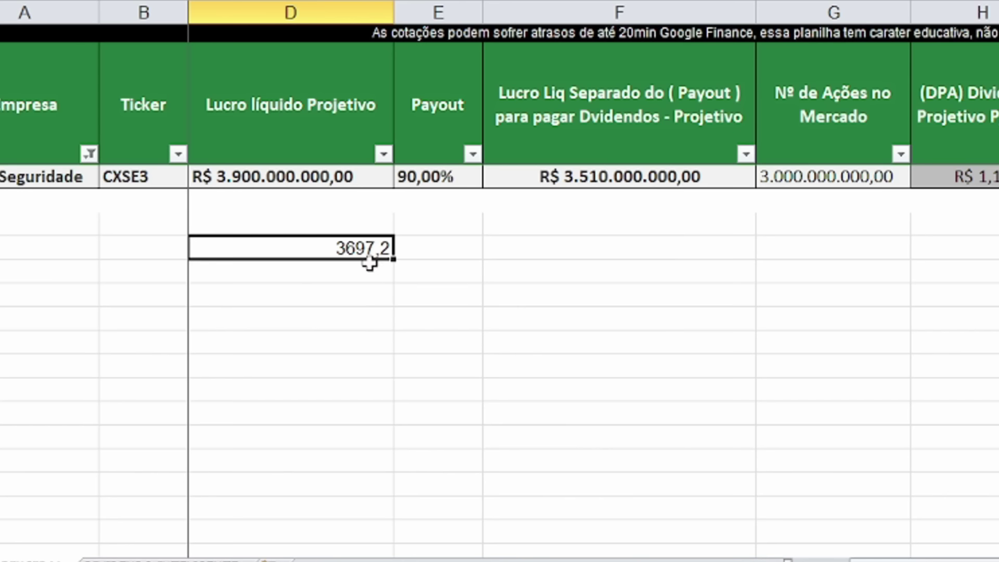
- Examine the CXSE3 row's projected profit, payout, share count, dividend per share and dividend yield, and the AGF+ dividend history chart
left_click(263, 199)
key("Up")
left_click(463, 179)
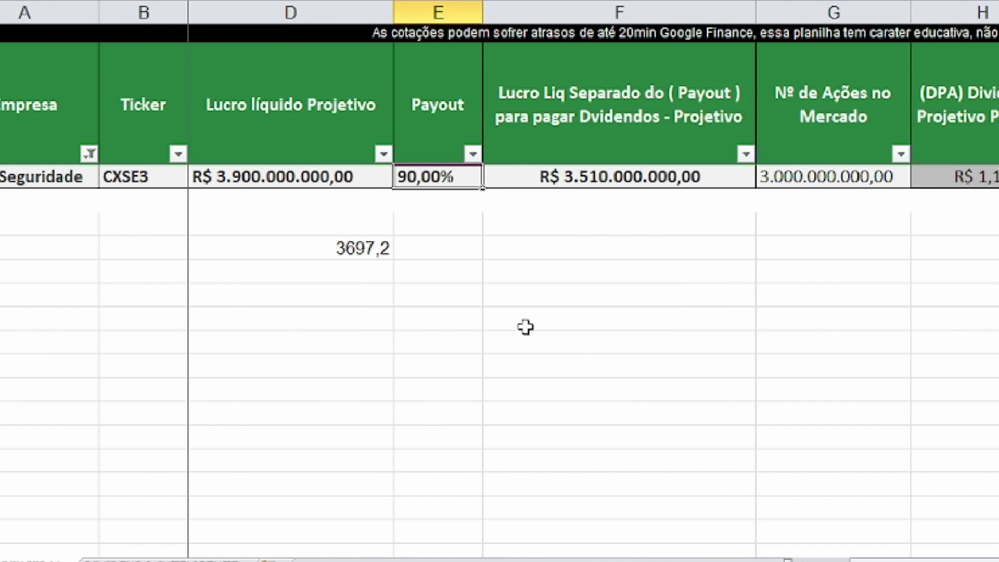
key("Right")
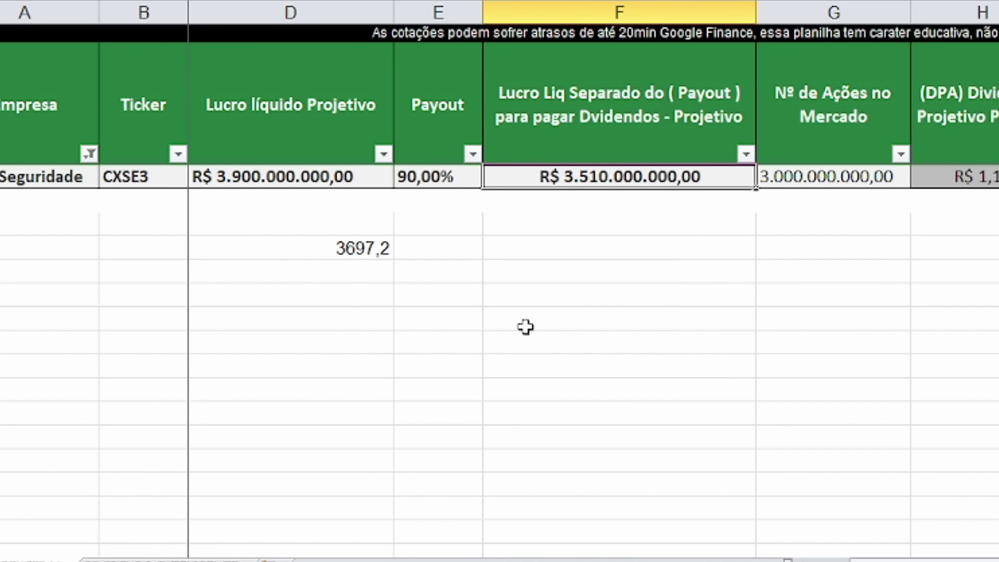
key("Right")
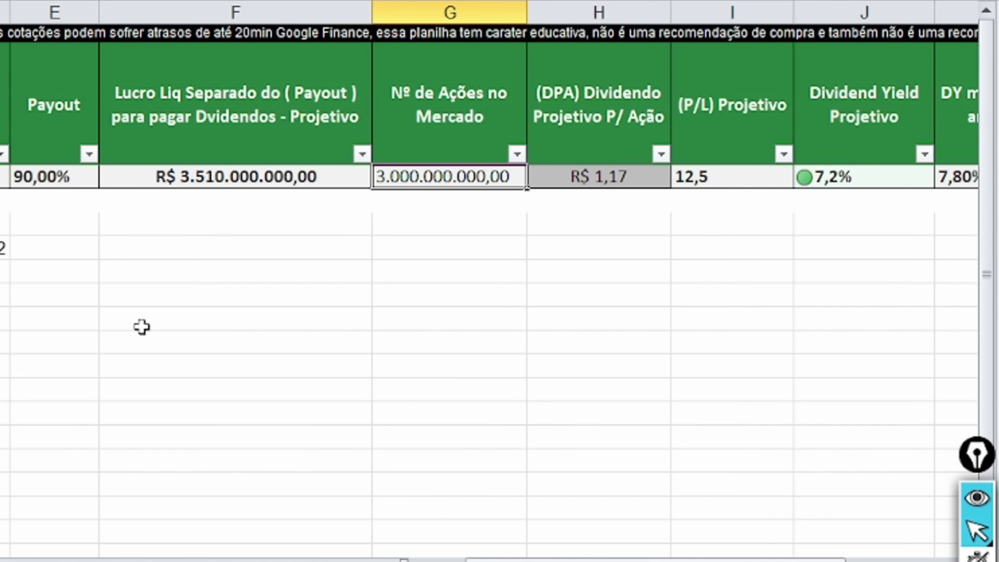
key("Right")
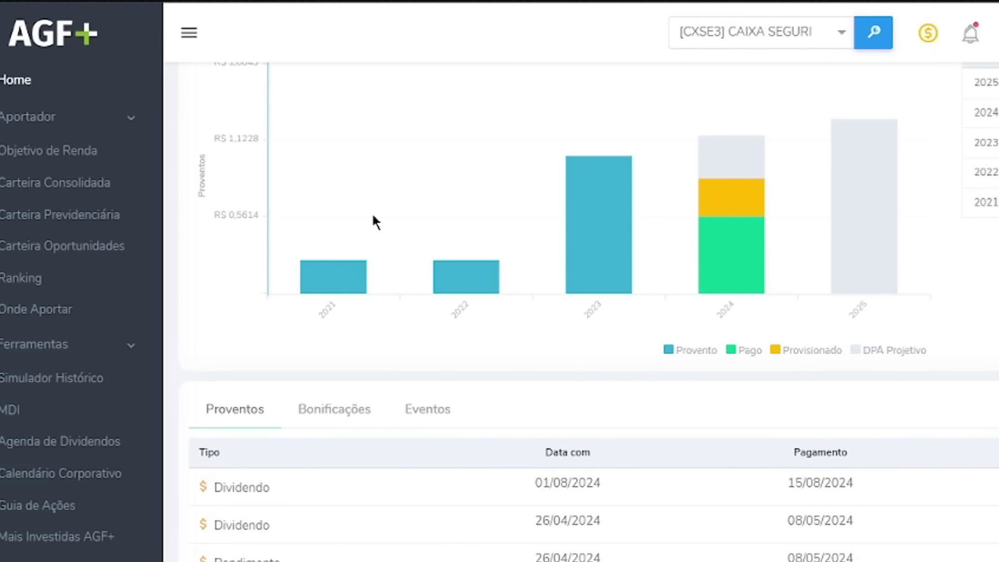
mouse_move(740, 168)
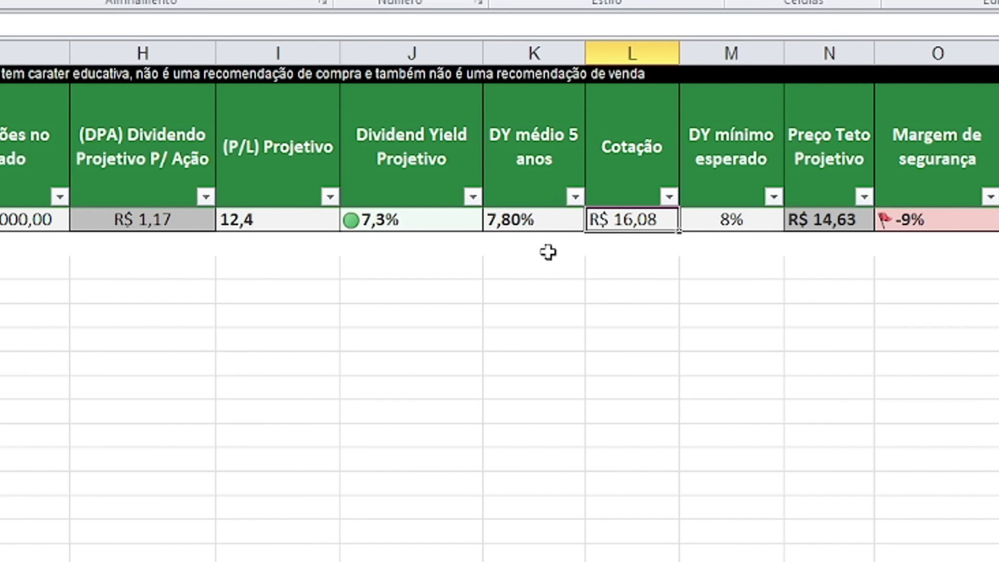
left_click(399, 223)
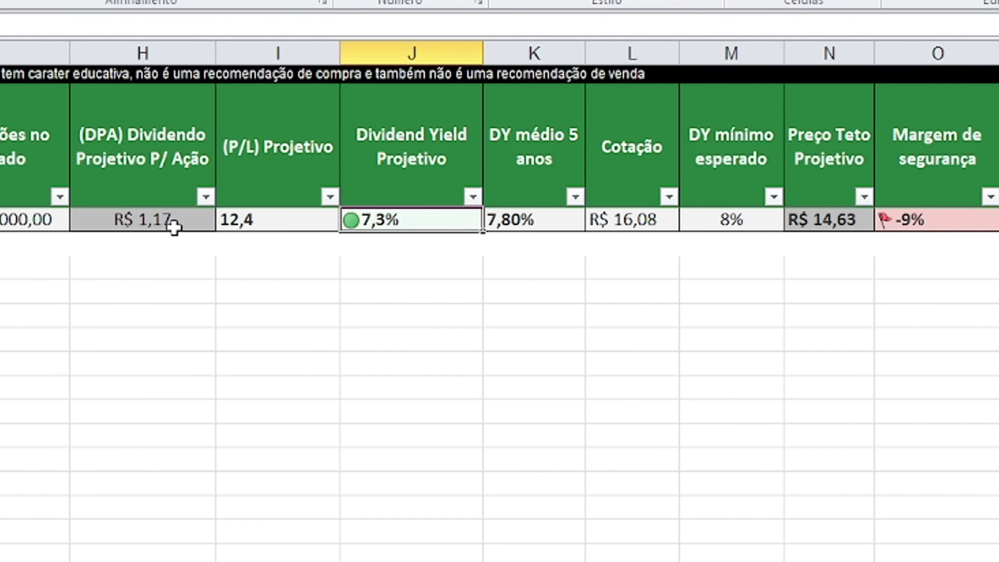
- Examine the CXSE3 row's share price, minimum expected dividend yield, projected ceiling price and safety margin
left_click(631, 241)
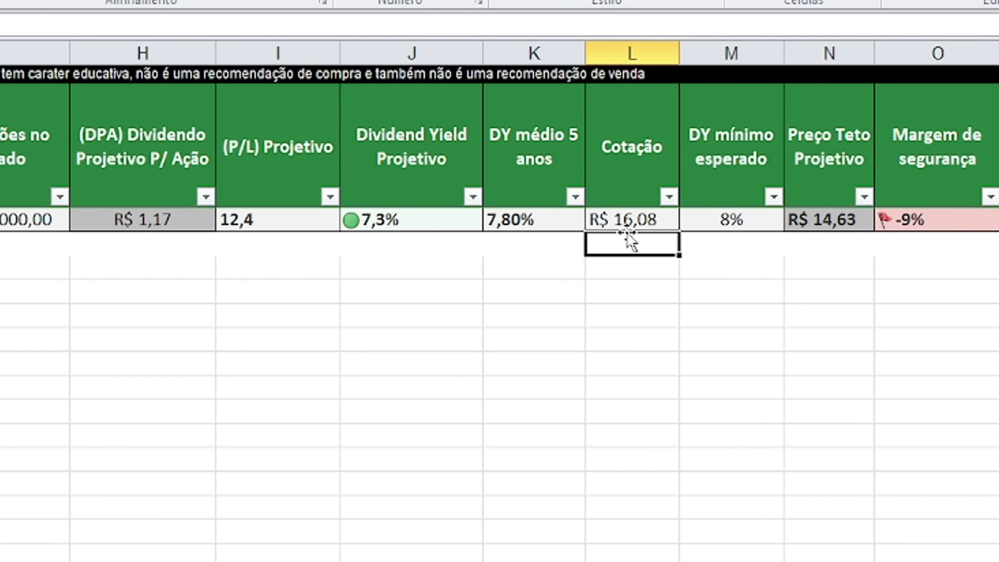
left_click(735, 219)
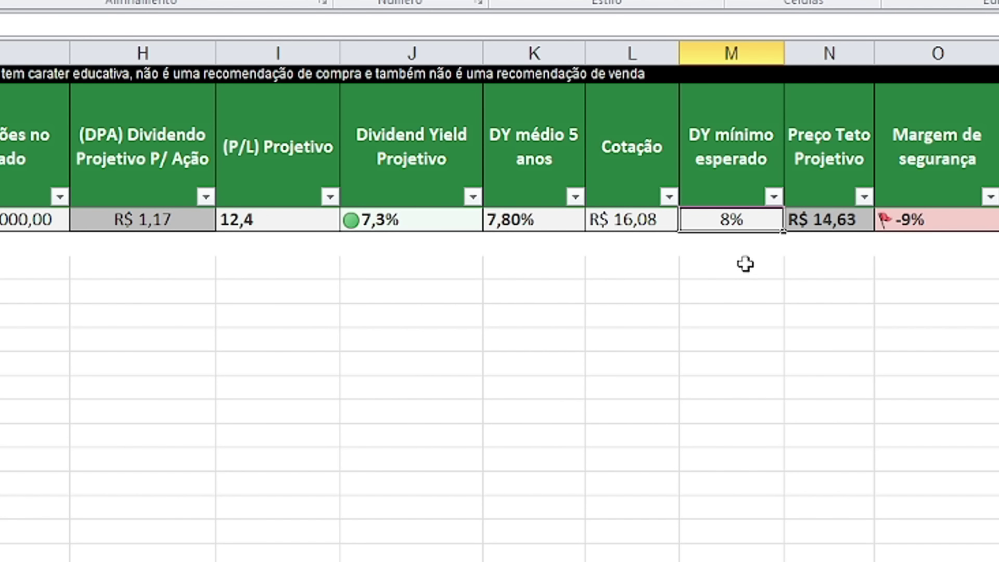
left_click(832, 229)
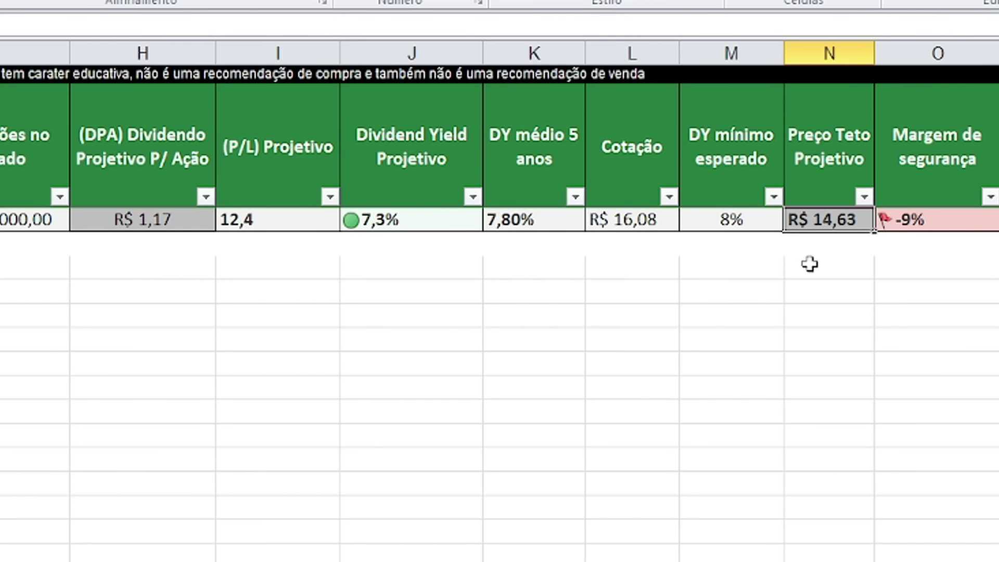
left_click(921, 221)
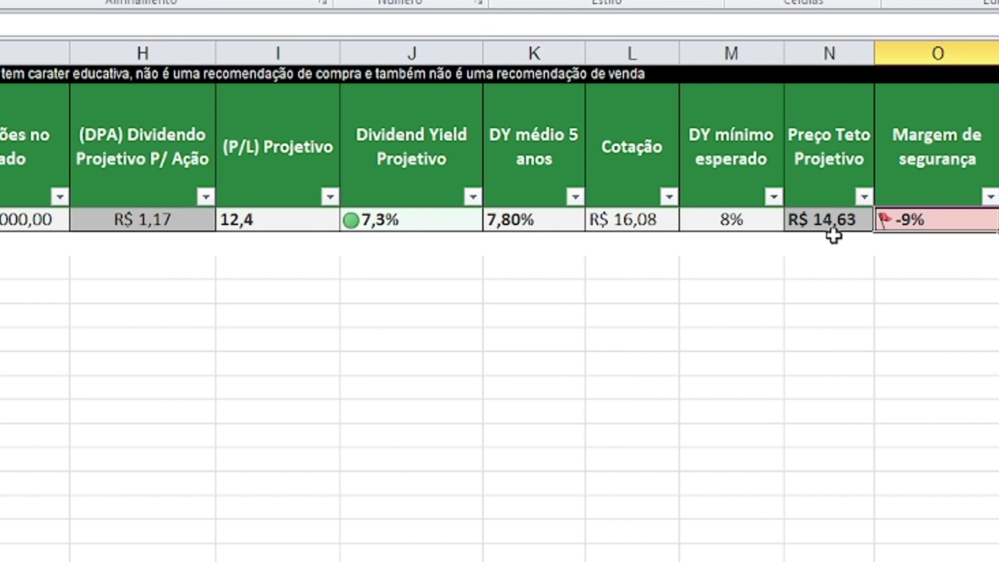
left_click(667, 221)
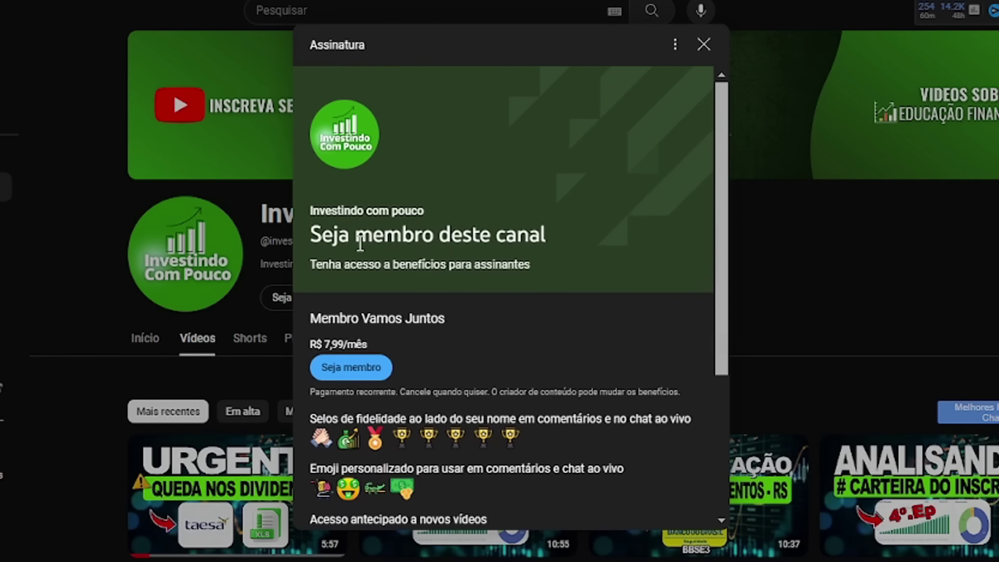
- Switch to the Investindo com pouco membership offer on YouTube and highlight its heading, the Membro Vamos Juntos tier name and the monthly price
left_click_drag(360, 243, 565, 248)
scroll(500, 346, "down", 1)
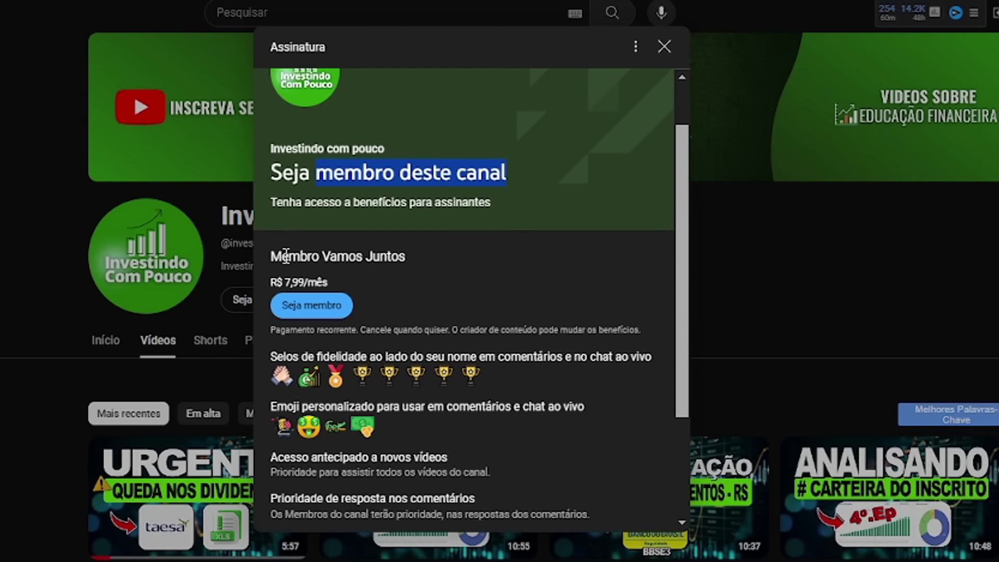
left_click_drag(321, 254, 453, 261)
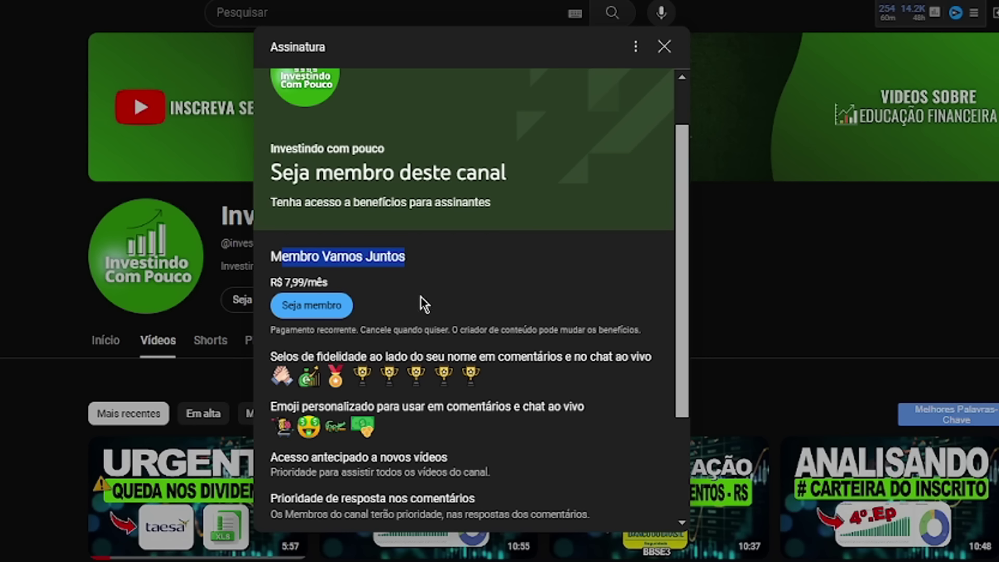
scroll(419, 305, "down", 1)
left_click(272, 220)
left_click_drag(271, 221, 420, 225)
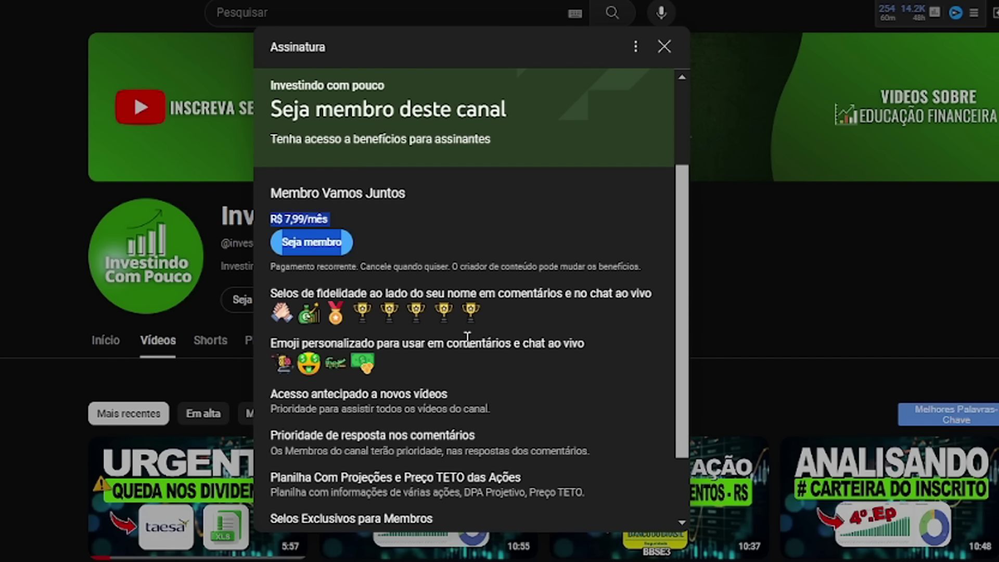
- Review the membership benefits, highlighting early video access, comment priority, the projections spreadsheet, exclusive badges and the Telegram chat
scroll(451, 386, "down", 2)
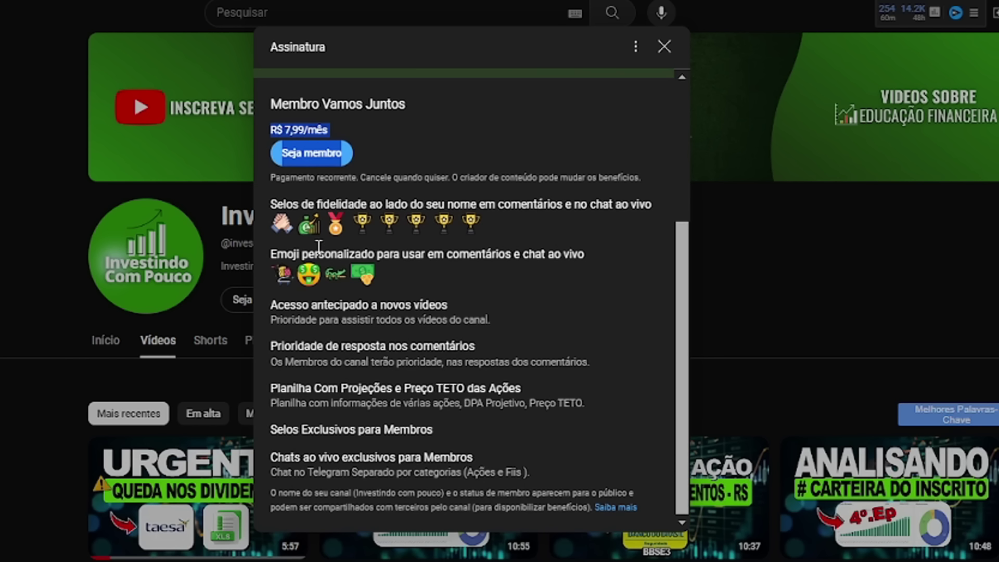
left_click_drag(370, 306, 468, 319)
left_click_drag(293, 347, 477, 351)
left_click_drag(315, 388, 459, 388)
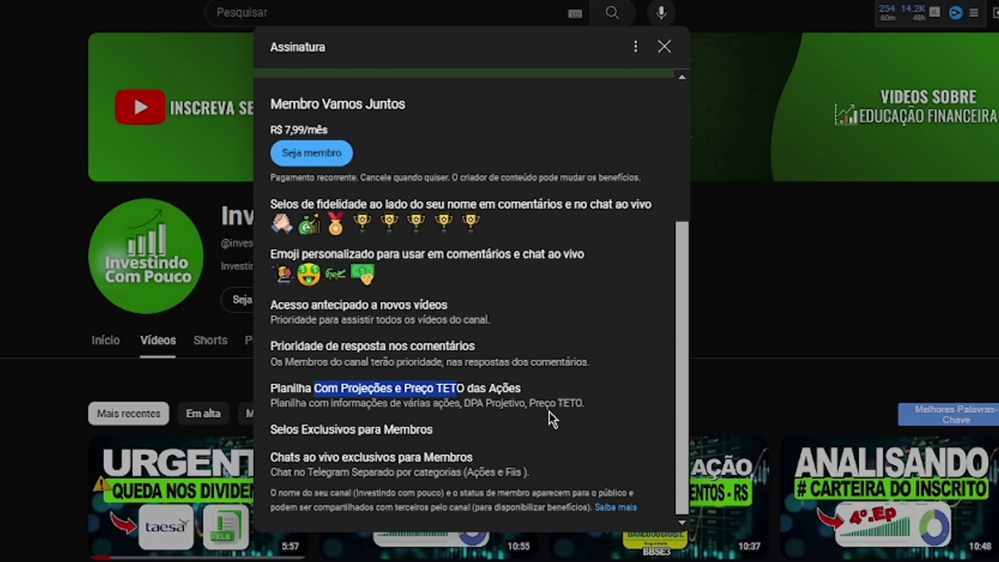
left_click_drag(301, 430, 419, 432)
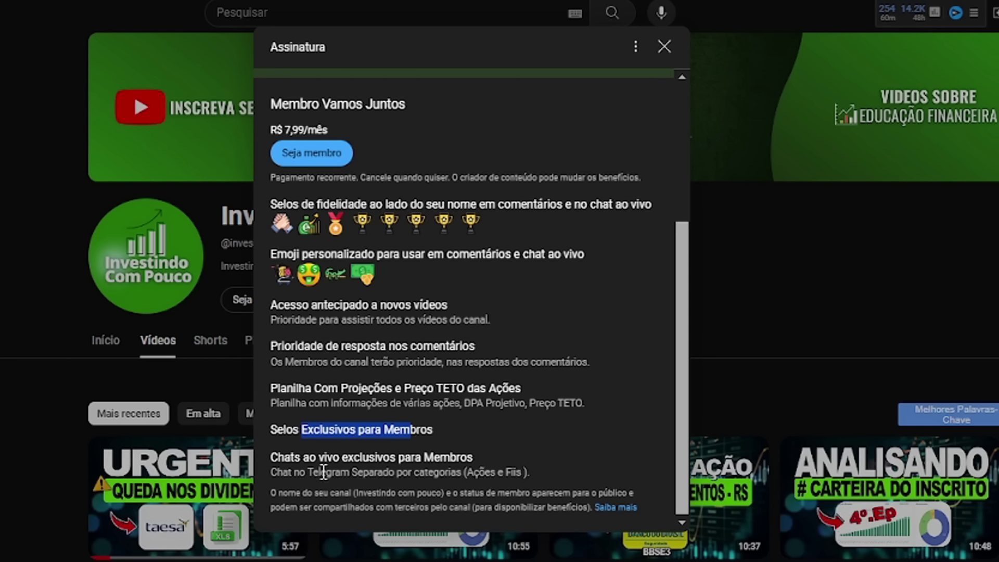
left_click_drag(319, 472, 523, 470)
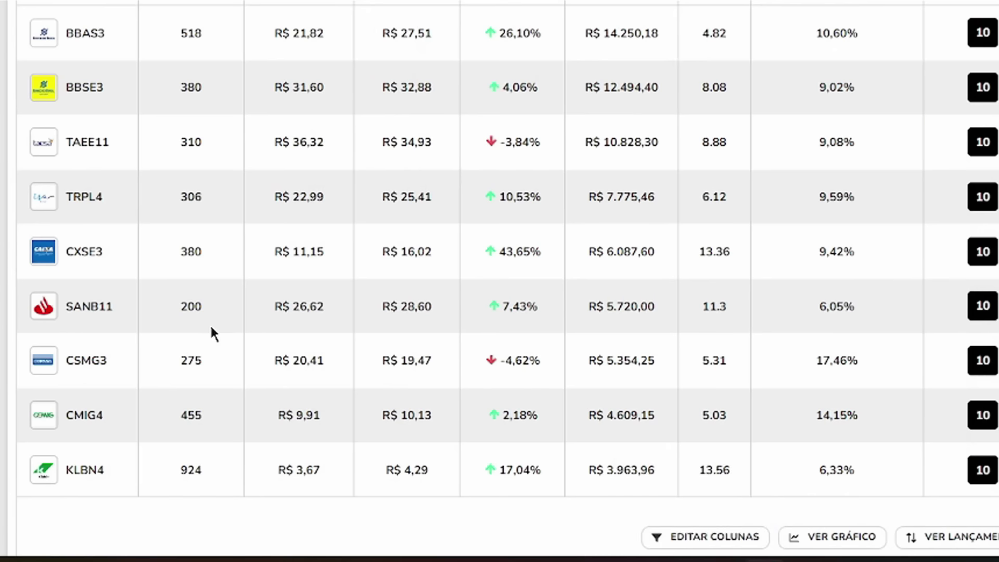
- Switch to the stock portfolio's AÇÕES table and highlight the share quantities held in BBSE3 and CXSE3
scroll(212, 324, "up", 2)
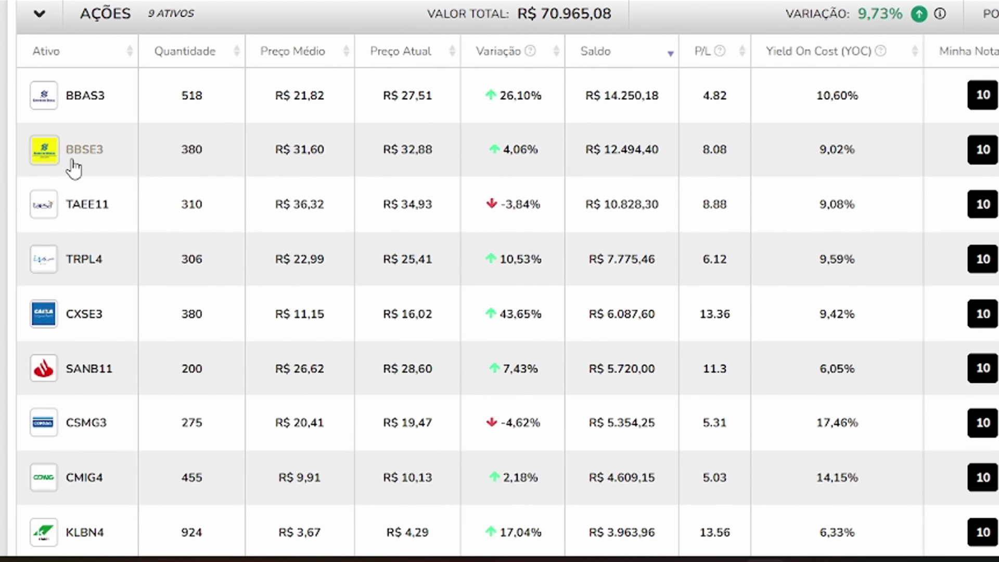
left_click_drag(210, 151, 182, 151)
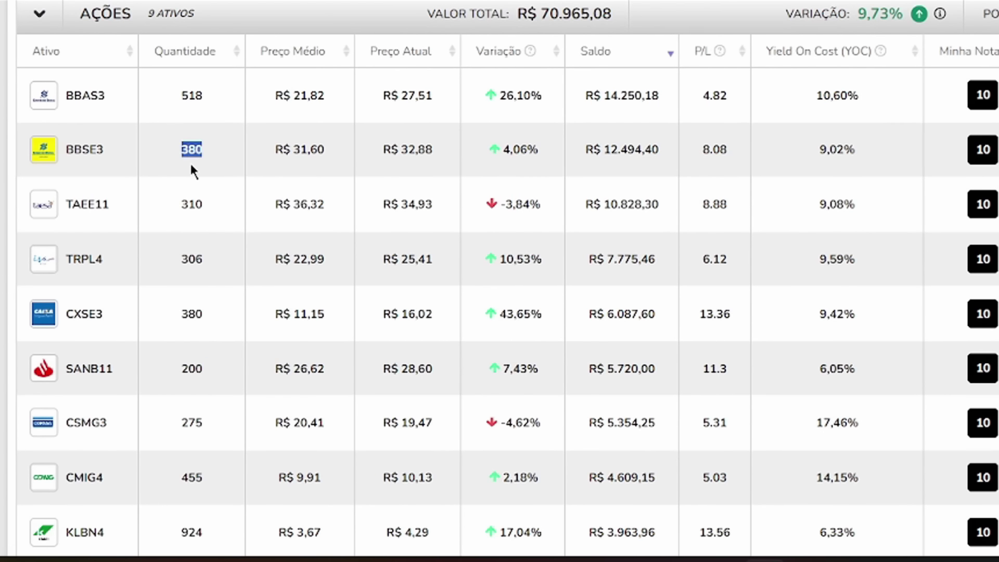
left_click_drag(203, 312, 181, 317)
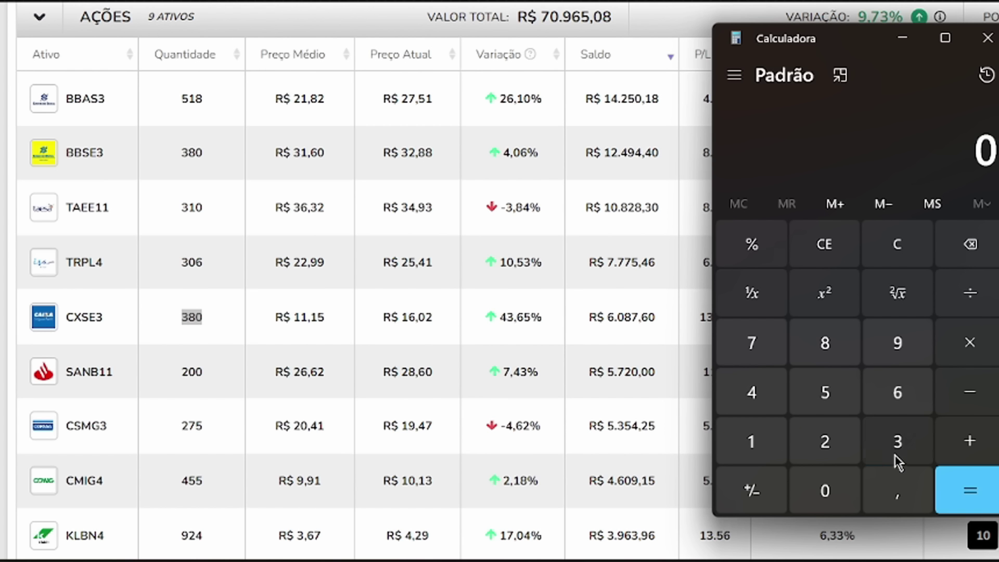
- In Calculadora, multiply the 380 CXSE3 shares by the 0,28 dividend and highlight the result
left_click(897, 438)
left_click(824, 340)
left_click(825, 487)
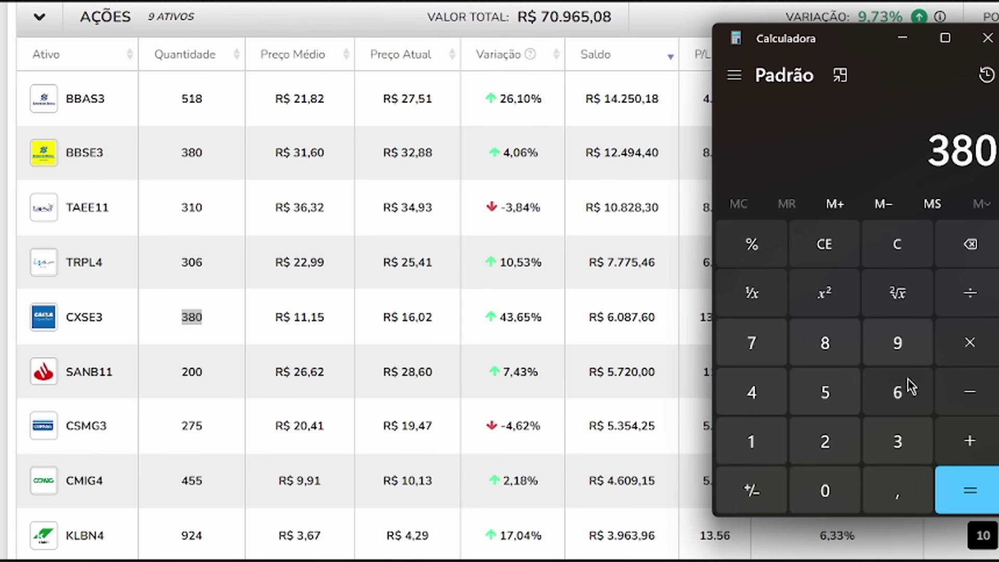
left_click(981, 346)
left_click(902, 502)
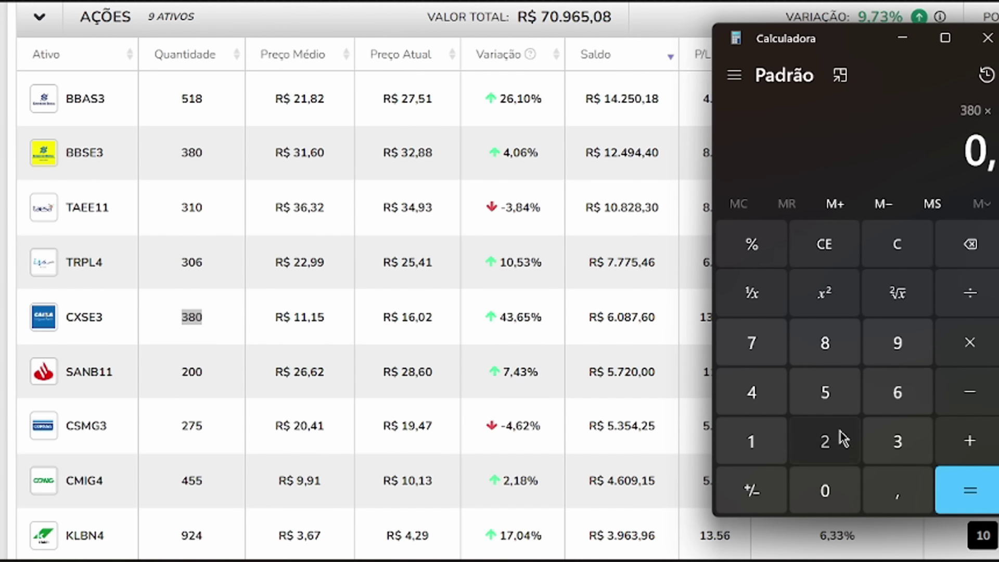
left_click(824, 441)
left_click(825, 343)
left_click(970, 490)
left_click_drag(901, 150, 992, 153)
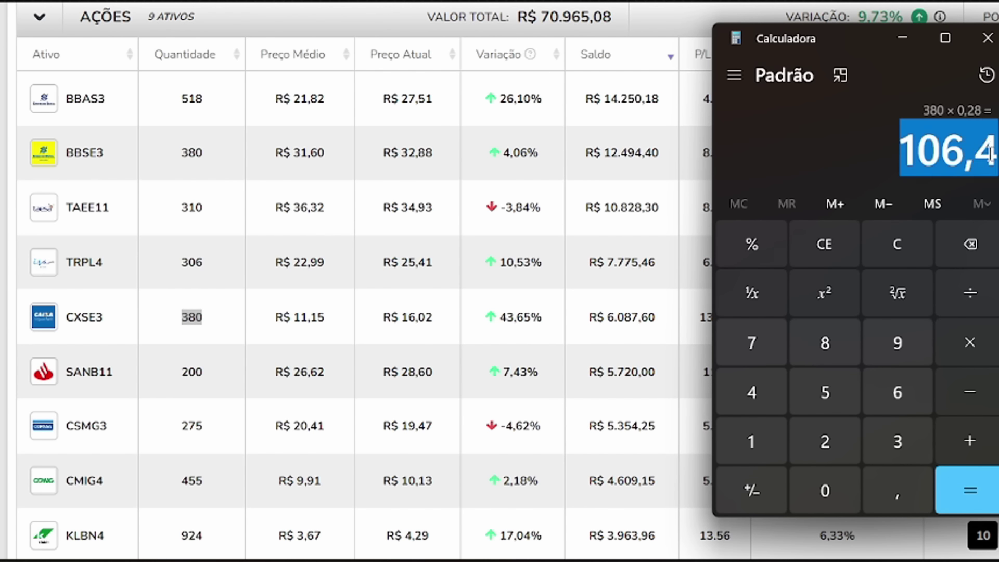